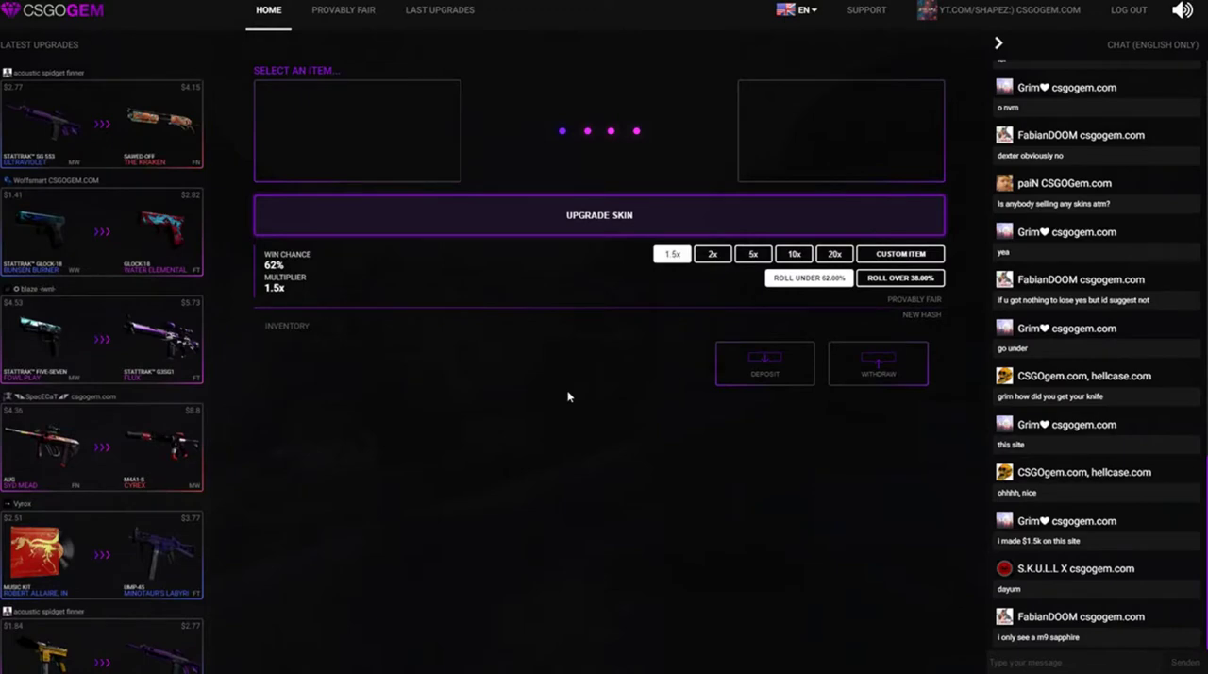
Open the Deposit dialog from beside the empty site inventory.
{"action": "left_click", "coordinate": [772, 367]}
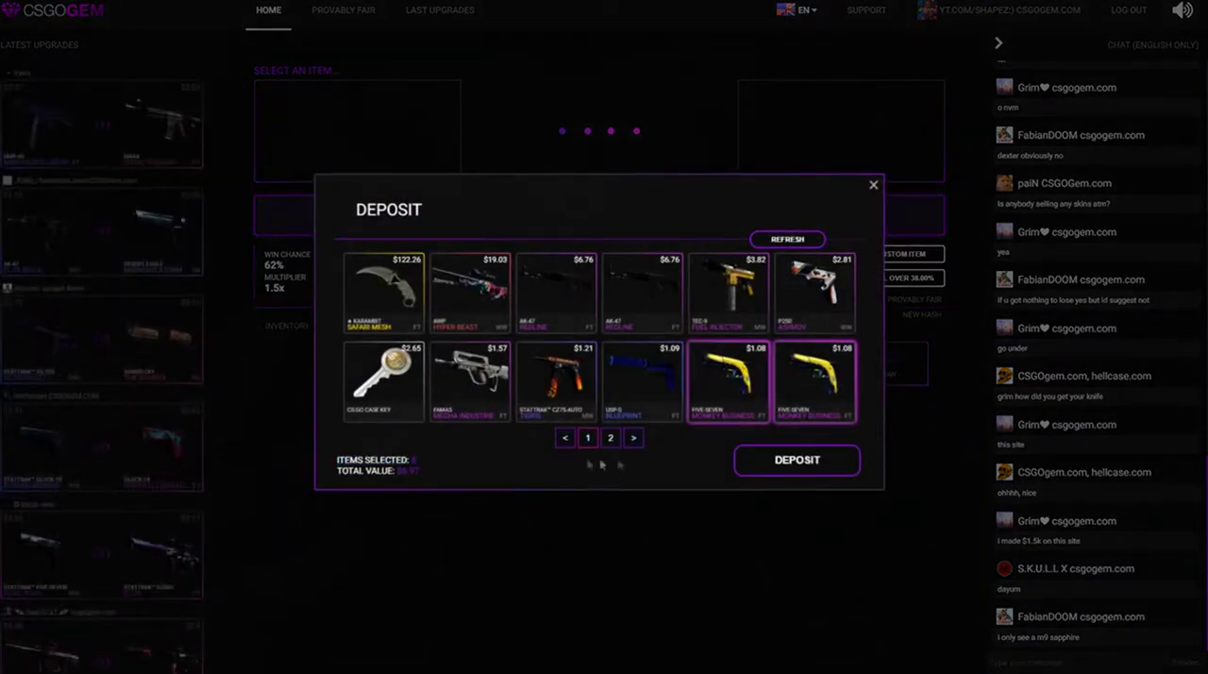
Deposit the selected skins (about $6.97) and reload the page to list them.
{"action": "left_click", "coordinate": [790, 465]}
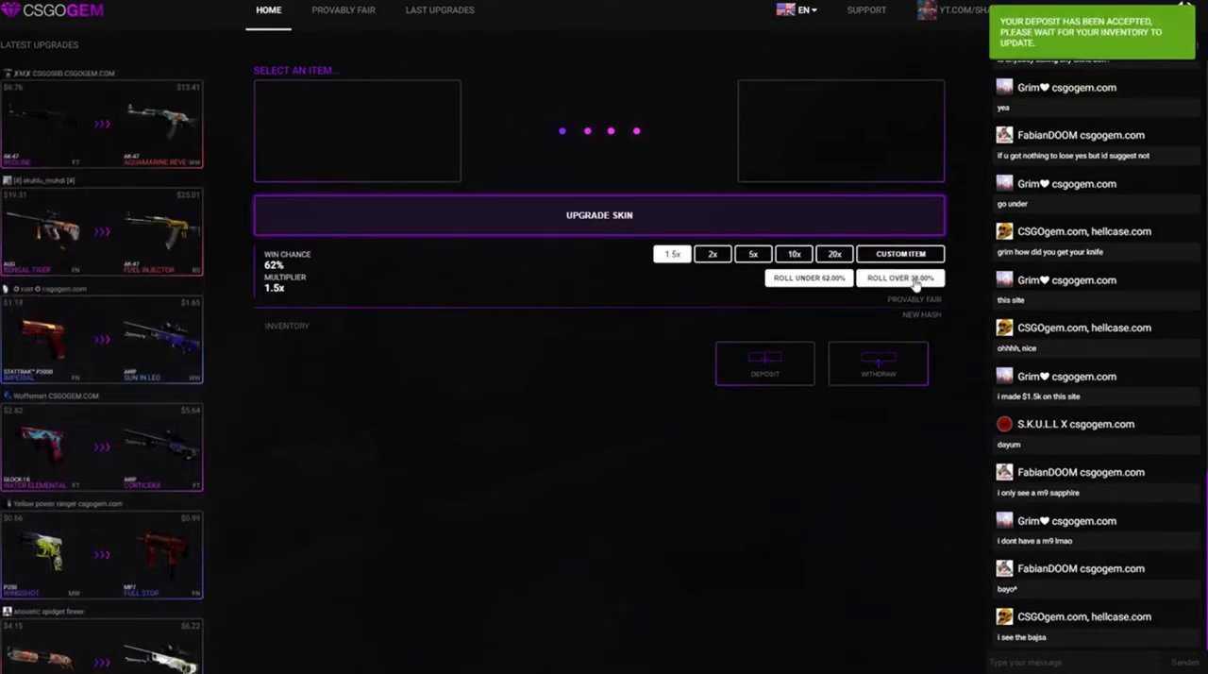
{"action": "key", "text": "F5"}
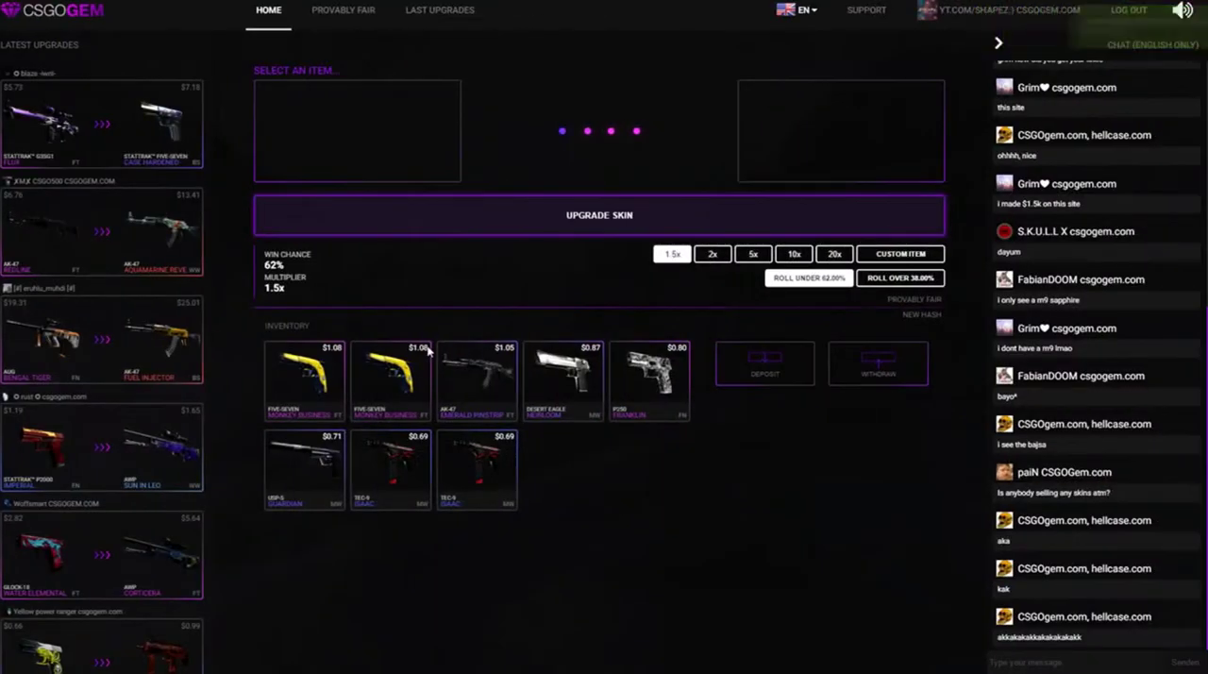
Try a TEC-9 Isaac upgrade at 5x then 2x, then set up a Five-Seven Monkey Business at 2x.
{"action": "left_click", "coordinate": [477, 469]}
{"action": "left_click", "coordinate": [753, 254]}
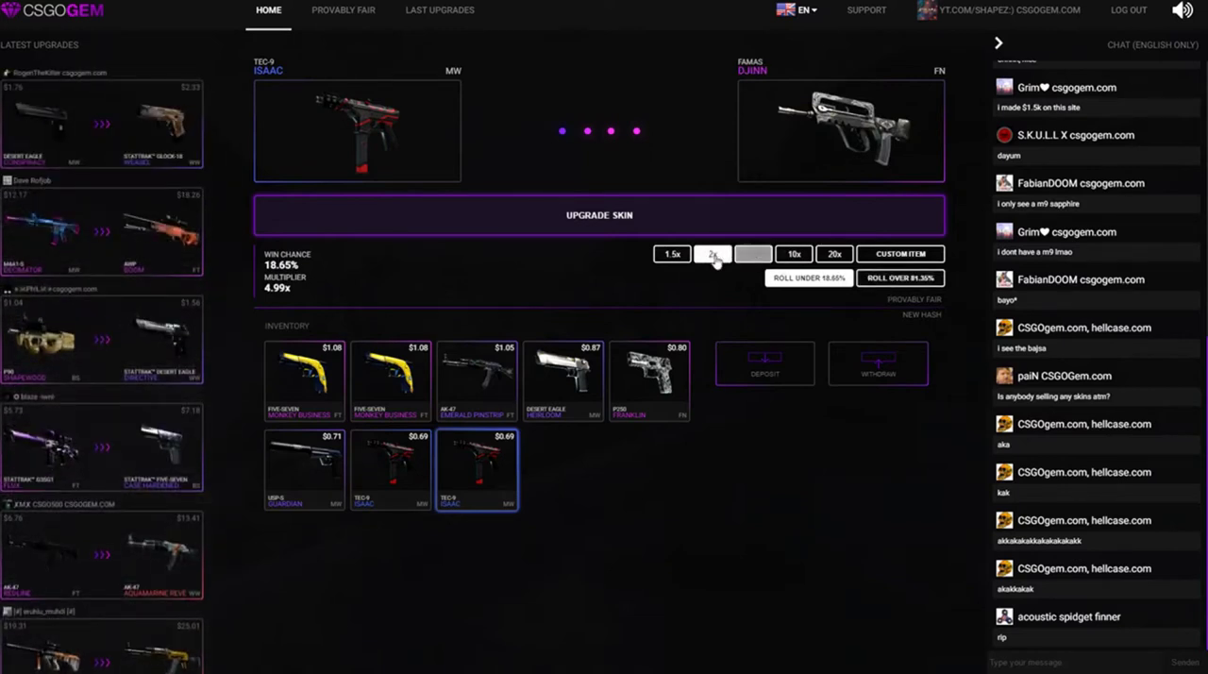
{"action": "left_click", "coordinate": [715, 257]}
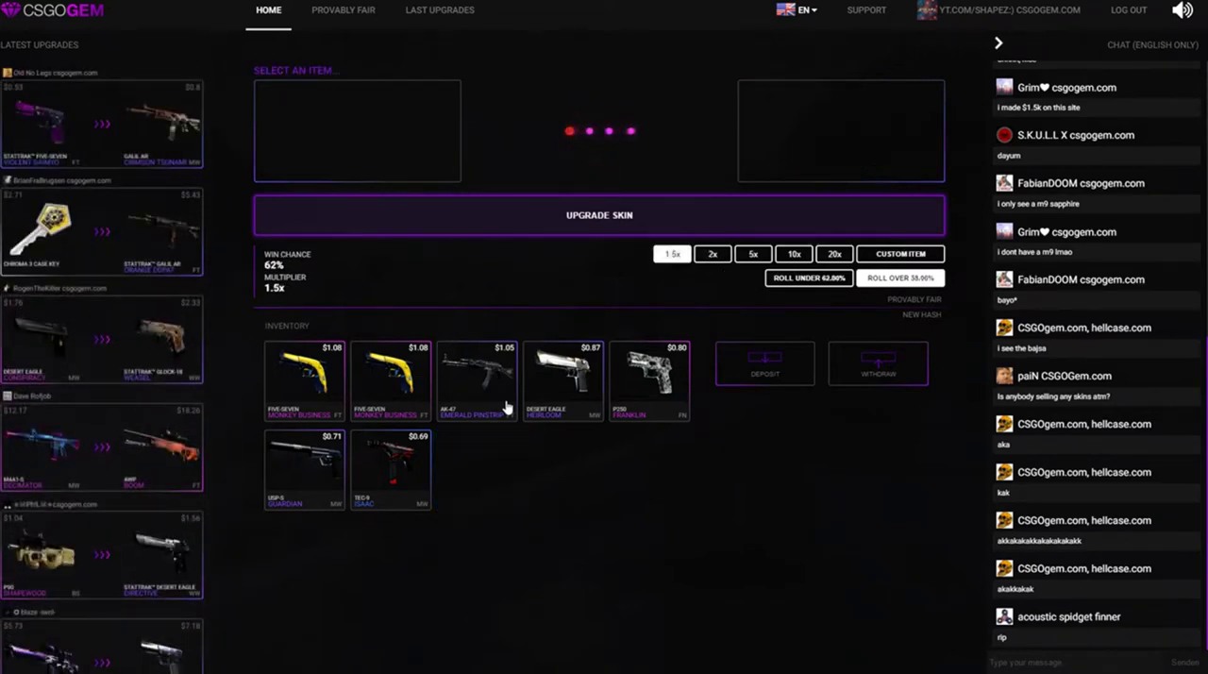
{"action": "left_click", "coordinate": [305, 377]}
{"action": "left_click", "coordinate": [712, 253]}
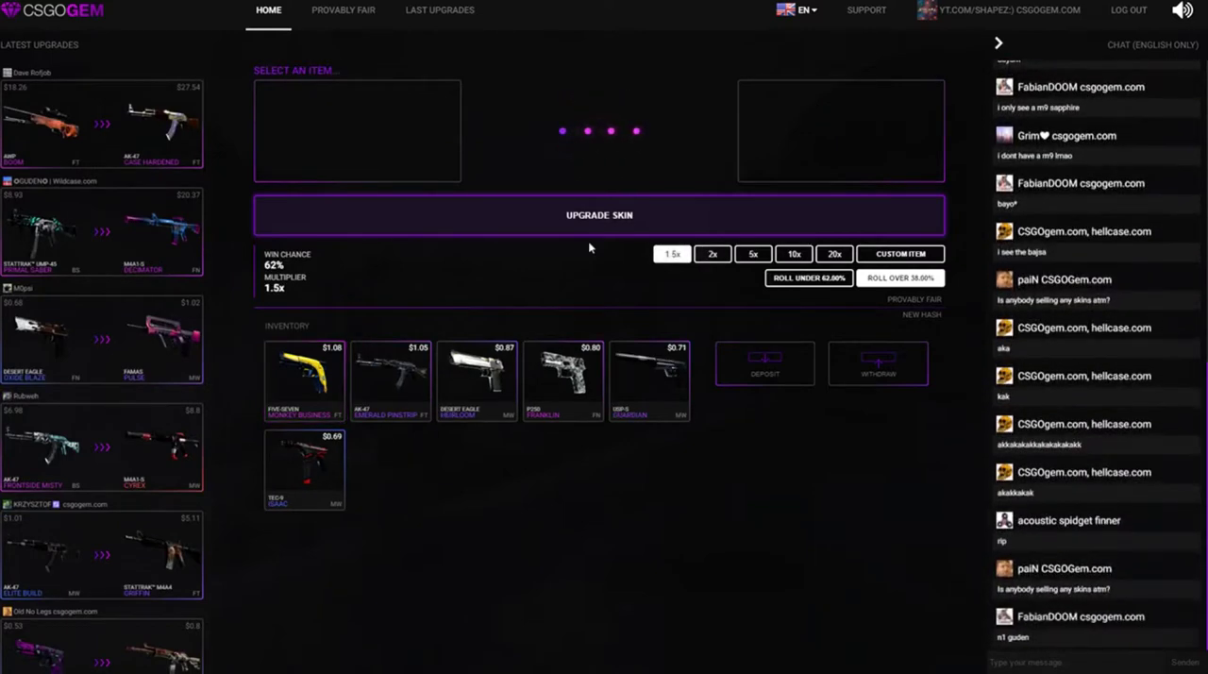
Roll the last Five-Seven Monkey Business at 2x, then upgrade the AK-47 Emerald Pinstripe.
{"action": "left_click", "coordinate": [305, 373]}
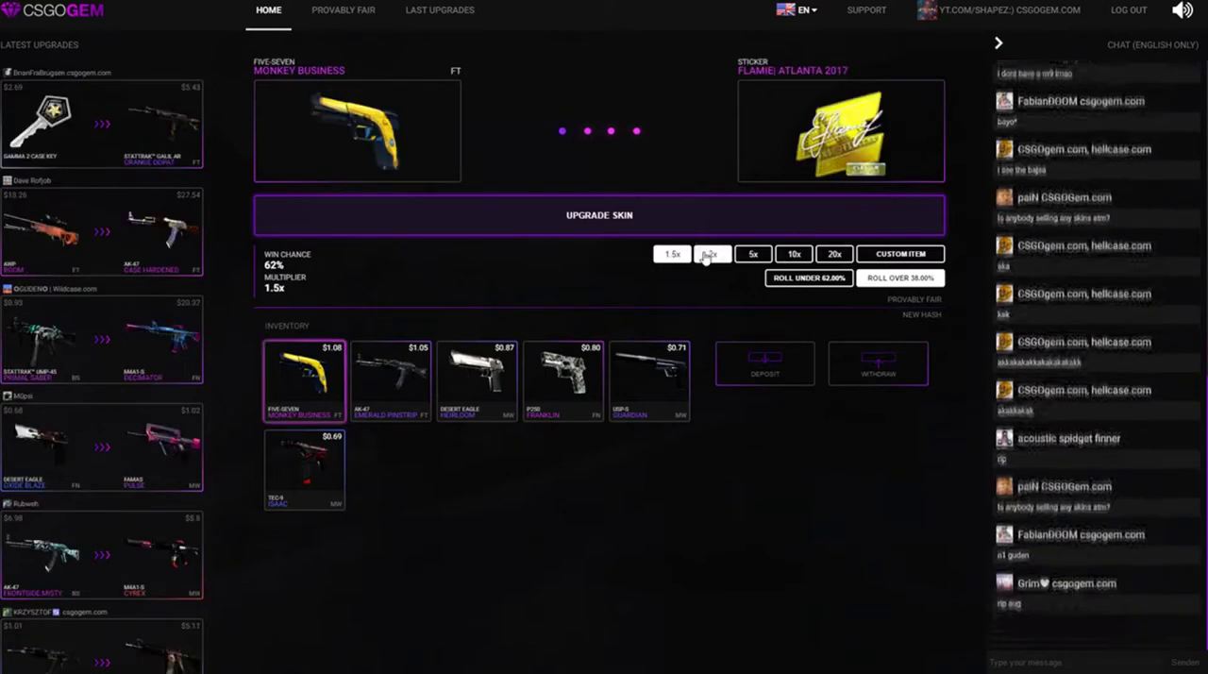
{"action": "left_click", "coordinate": [712, 253]}
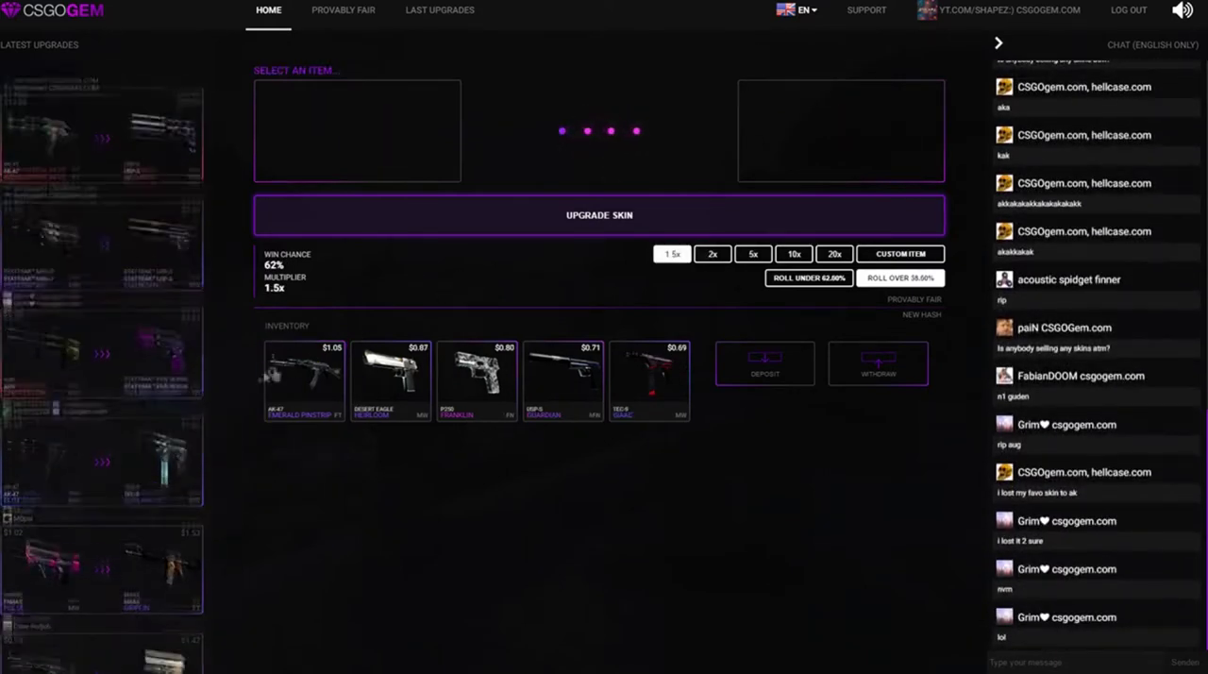
{"action": "left_click", "coordinate": [303, 380]}
{"action": "left_click", "coordinate": [713, 253]}
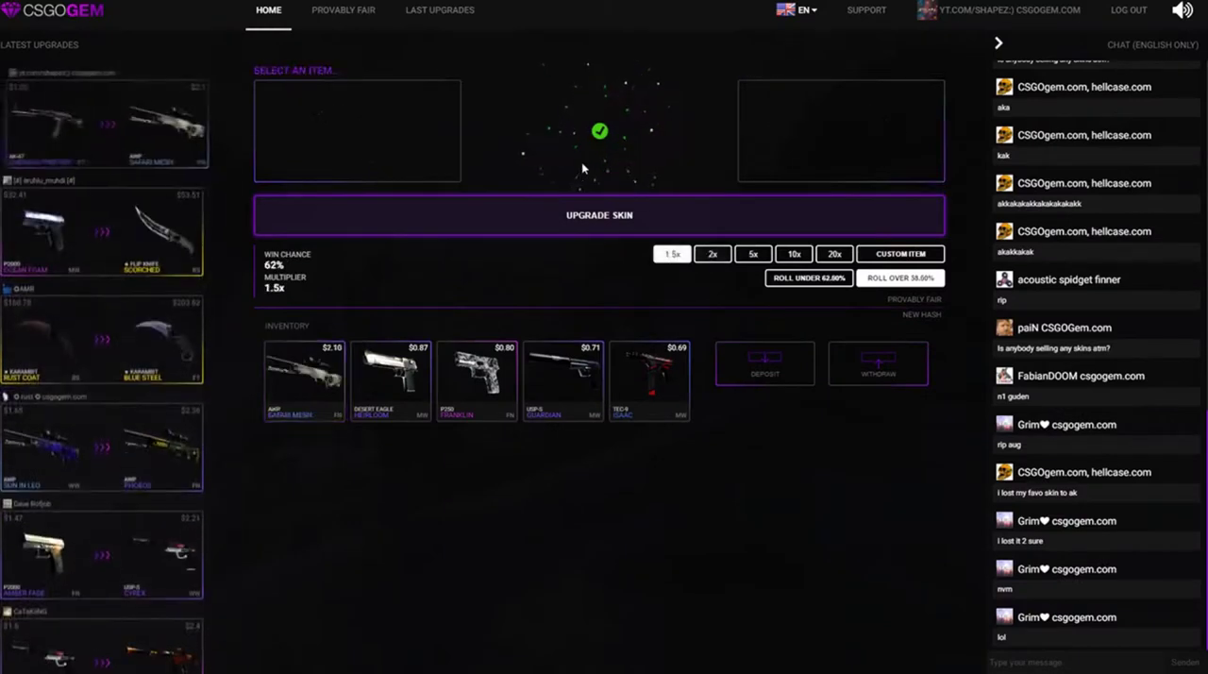
Target the AWP Safari Mesh at a custom Desert Eagle Kumicho Dragon (1.47x) and roll.
{"action": "left_click", "coordinate": [324, 380]}
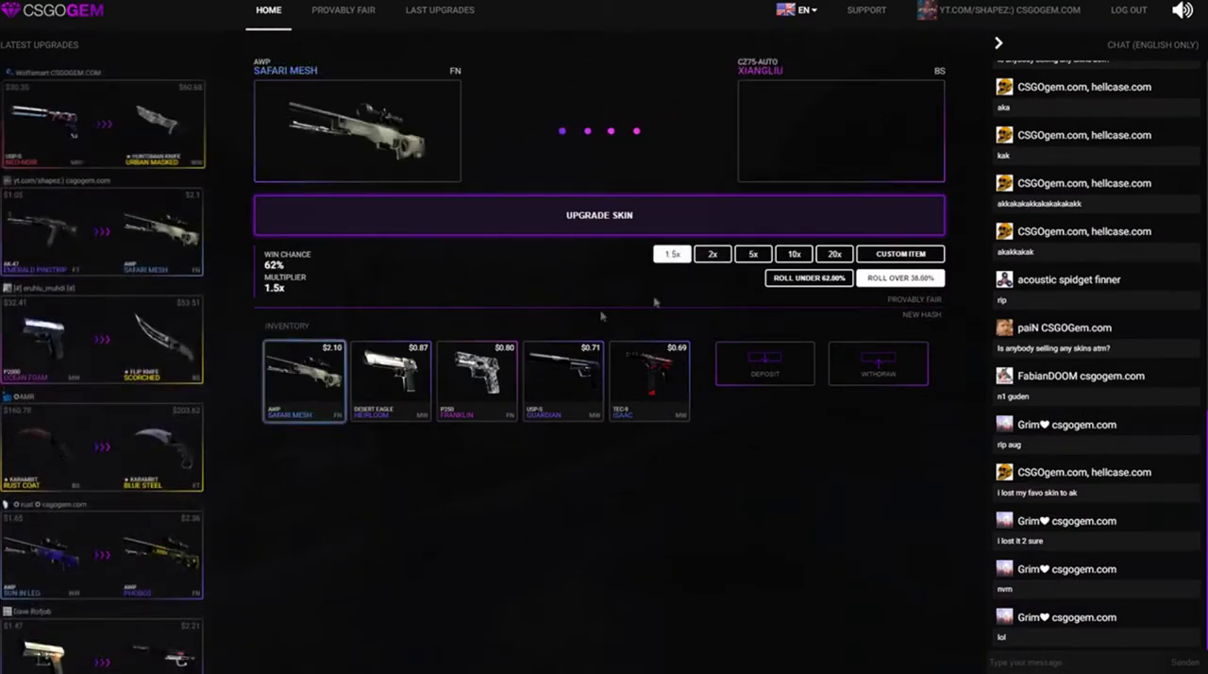
{"action": "left_click", "coordinate": [899, 253]}
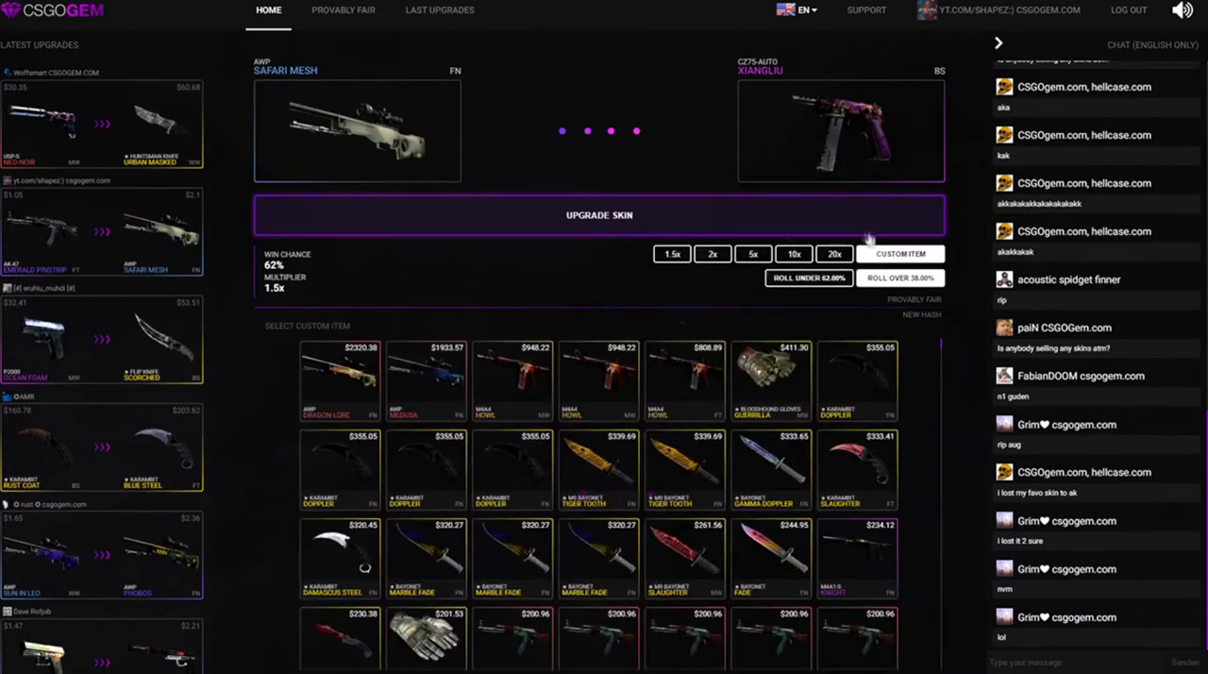
{"action": "scroll", "coordinate": [566, 388], "scroll_direction": "down", "scroll_amount": 10}
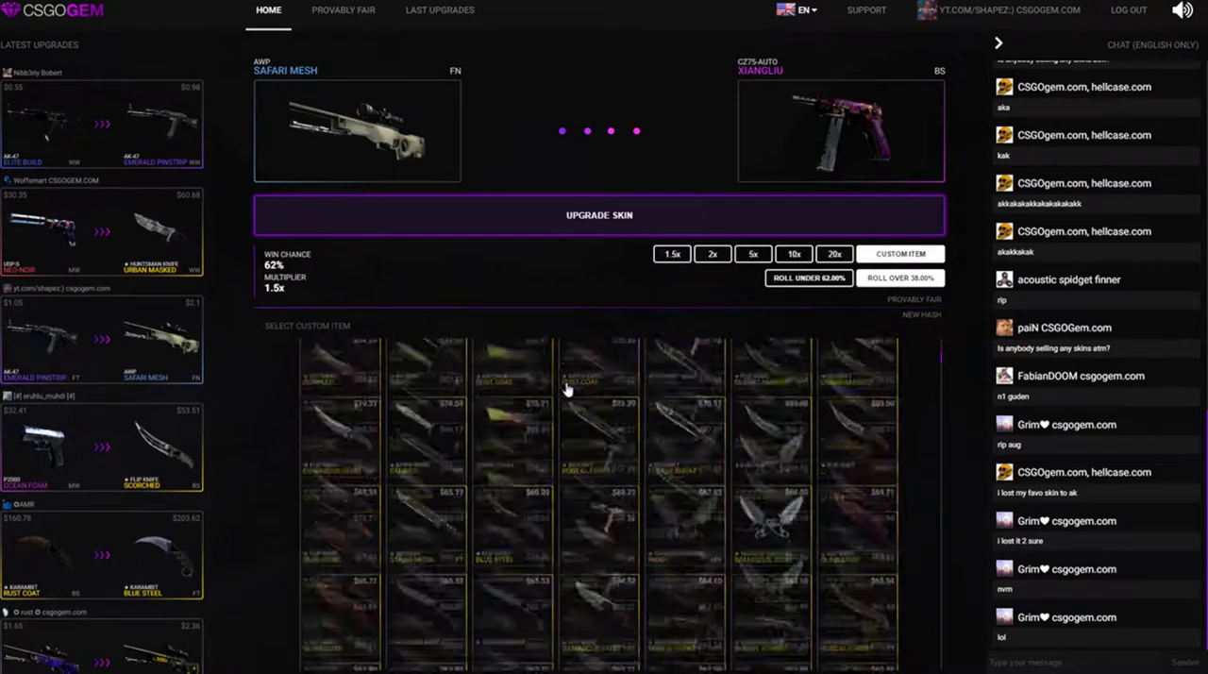
{"action": "scroll", "coordinate": [566, 389], "scroll_direction": "down", "scroll_amount": 10}
{"action": "scroll", "coordinate": [566, 388], "scroll_direction": "down", "scroll_amount": 10}
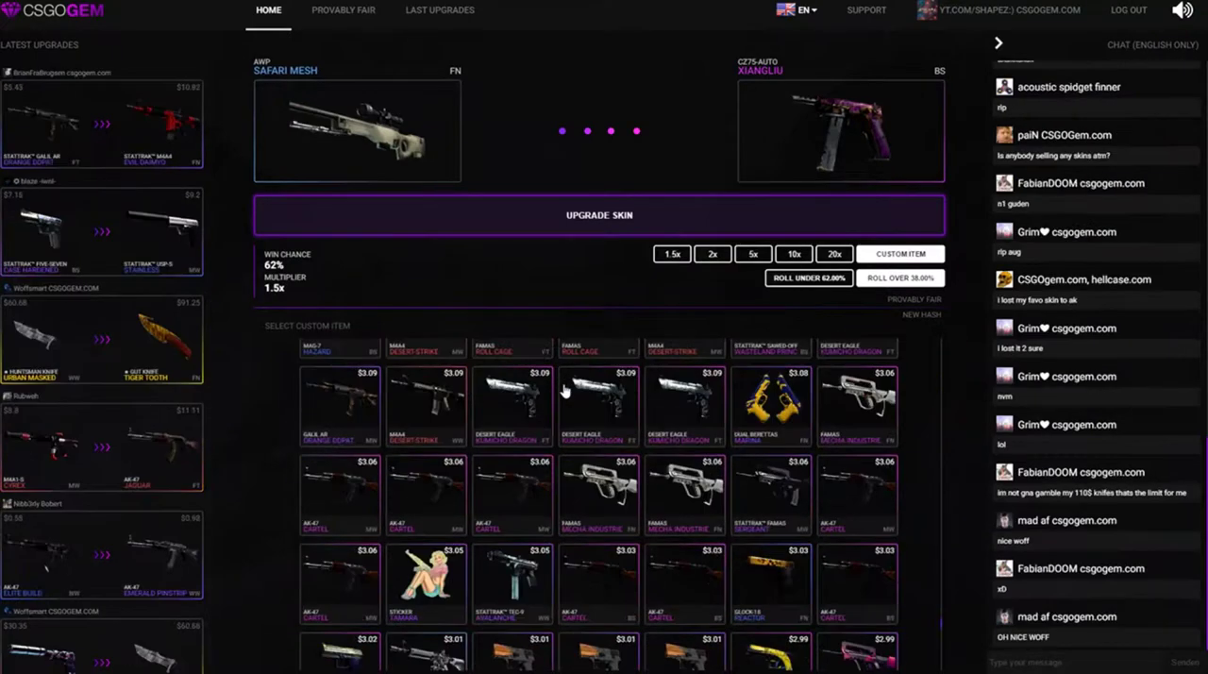
{"action": "scroll", "coordinate": [566, 389], "scroll_direction": "up", "scroll_amount": 1}
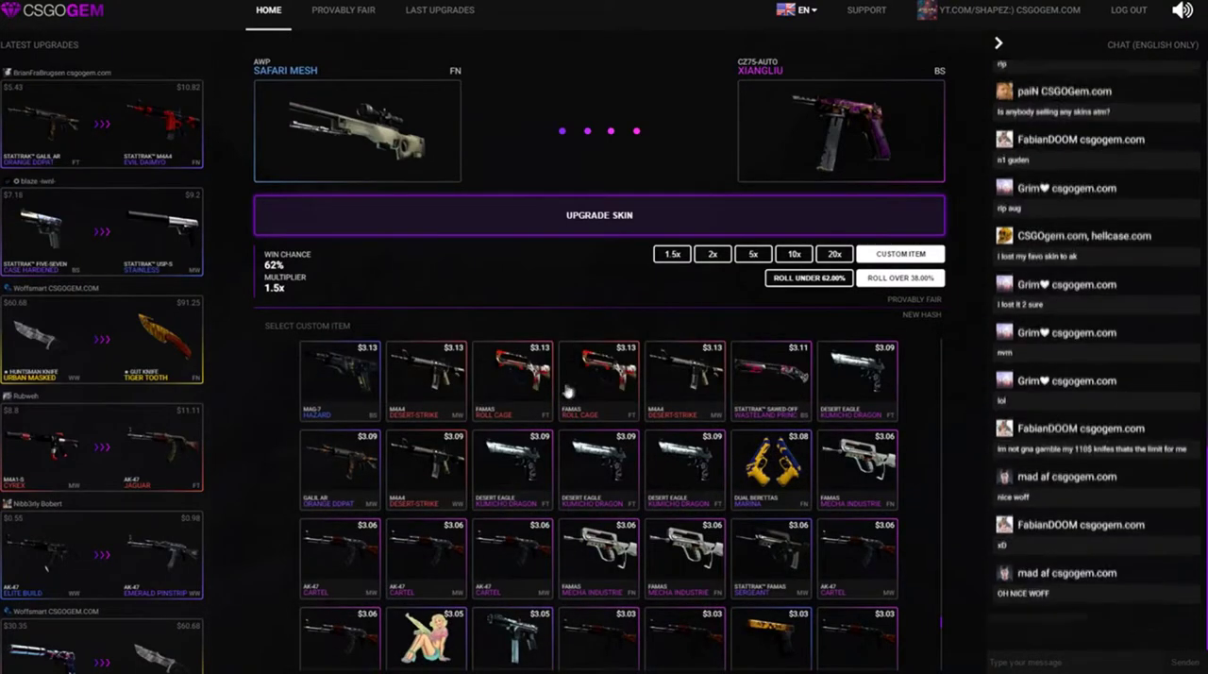
{"action": "left_click", "coordinate": [859, 375]}
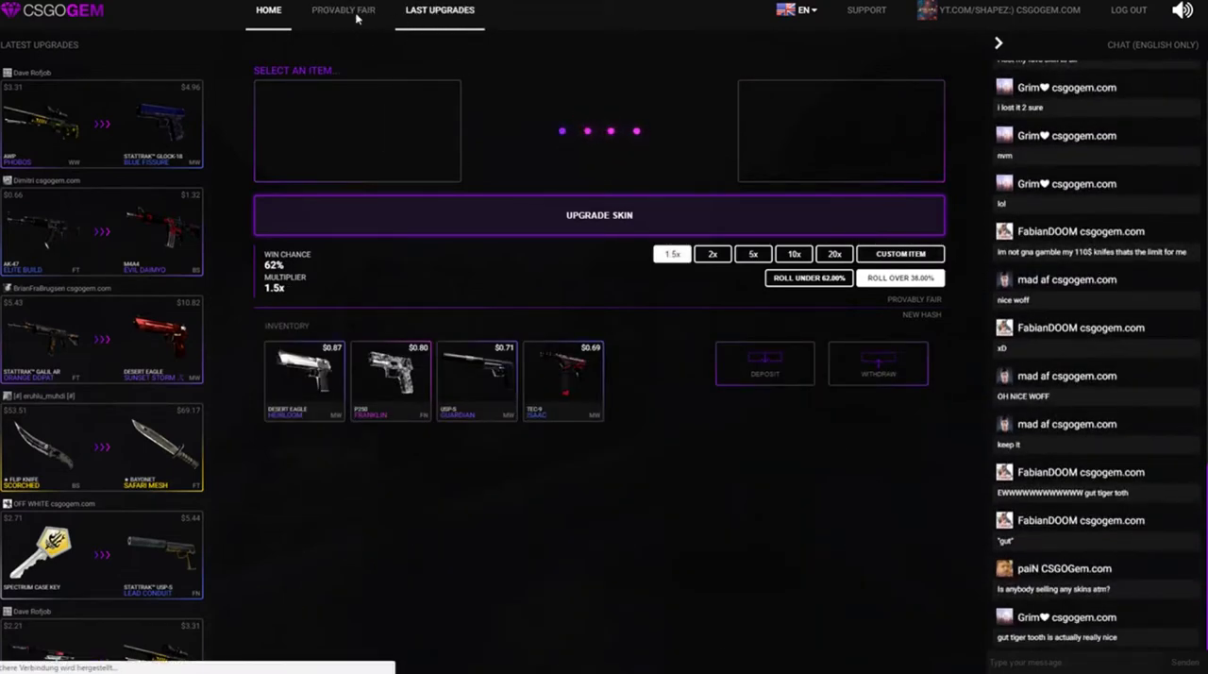
View the failed AWP upgrade's details in the Last Upgrades history.
{"action": "left_click", "coordinate": [435, 13]}
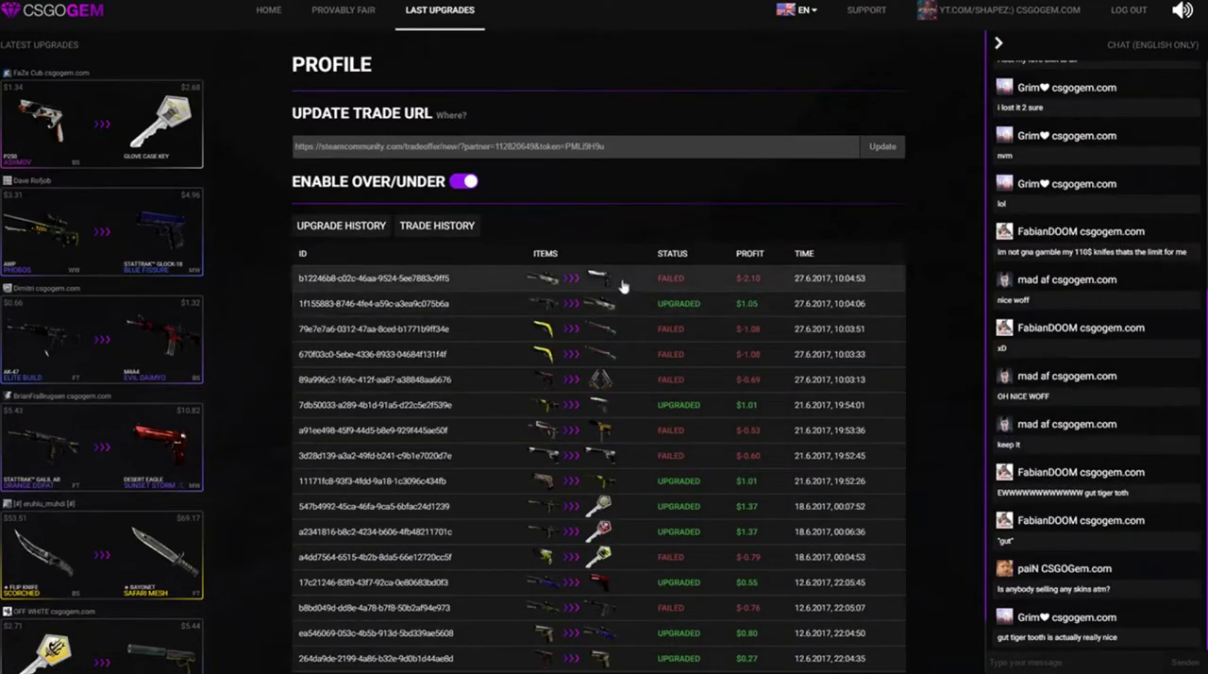
{"action": "left_click", "coordinate": [638, 278]}
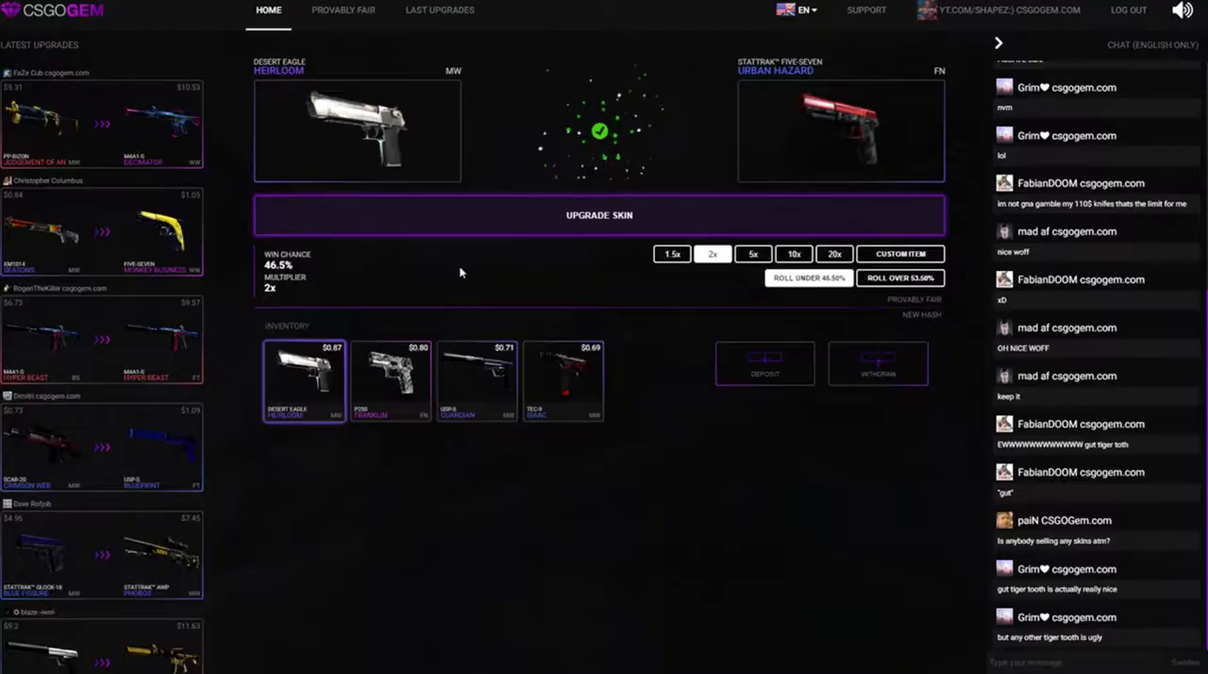
Set the StatTrak Five-Seven Urban Hazard to a 2x roll-over upgrade.
{"action": "left_click", "coordinate": [751, 254]}
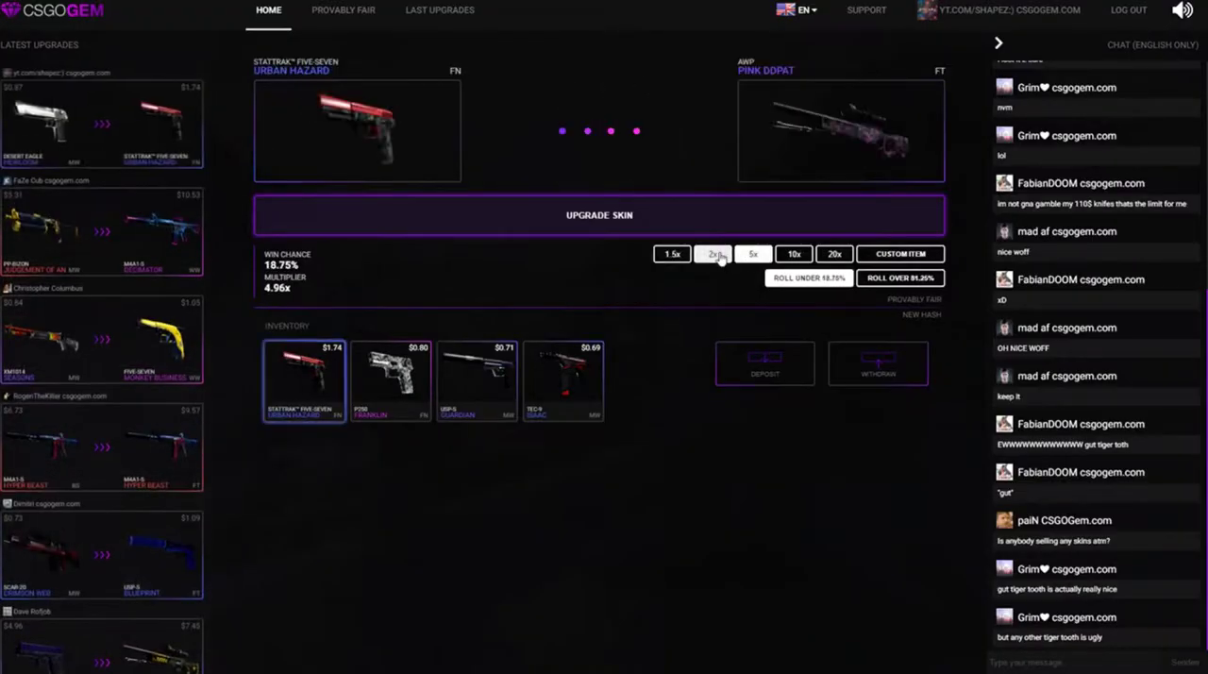
{"action": "left_click", "coordinate": [712, 254]}
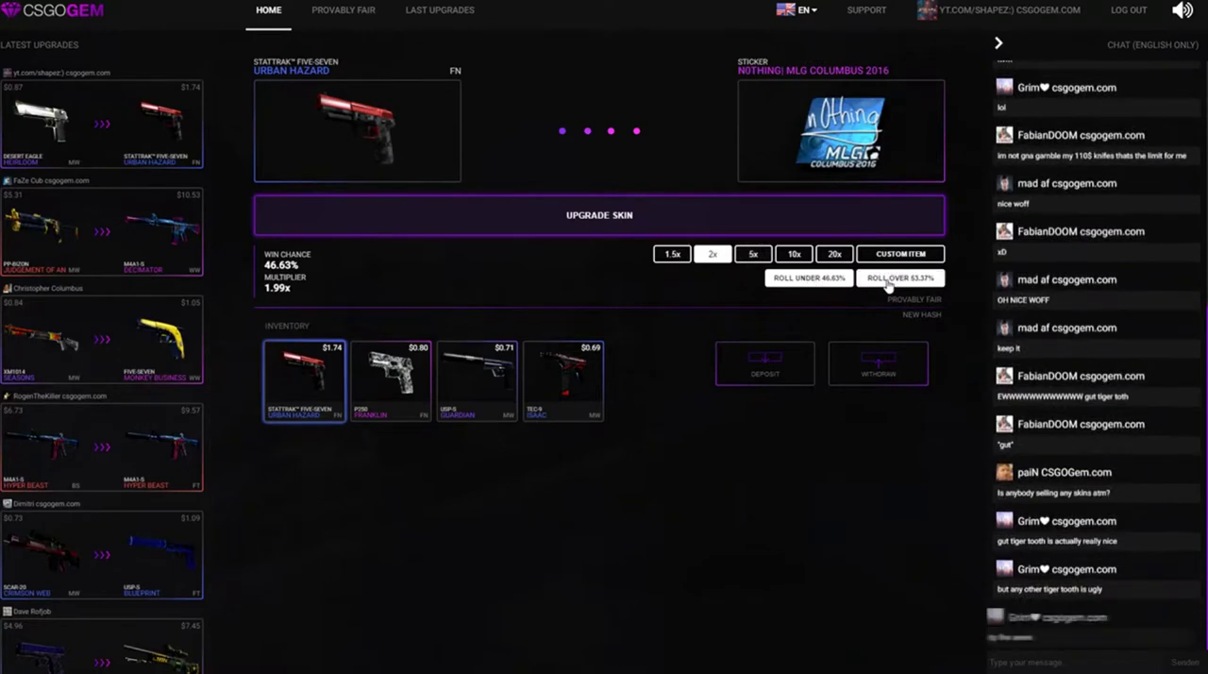
{"action": "left_click", "coordinate": [887, 279]}
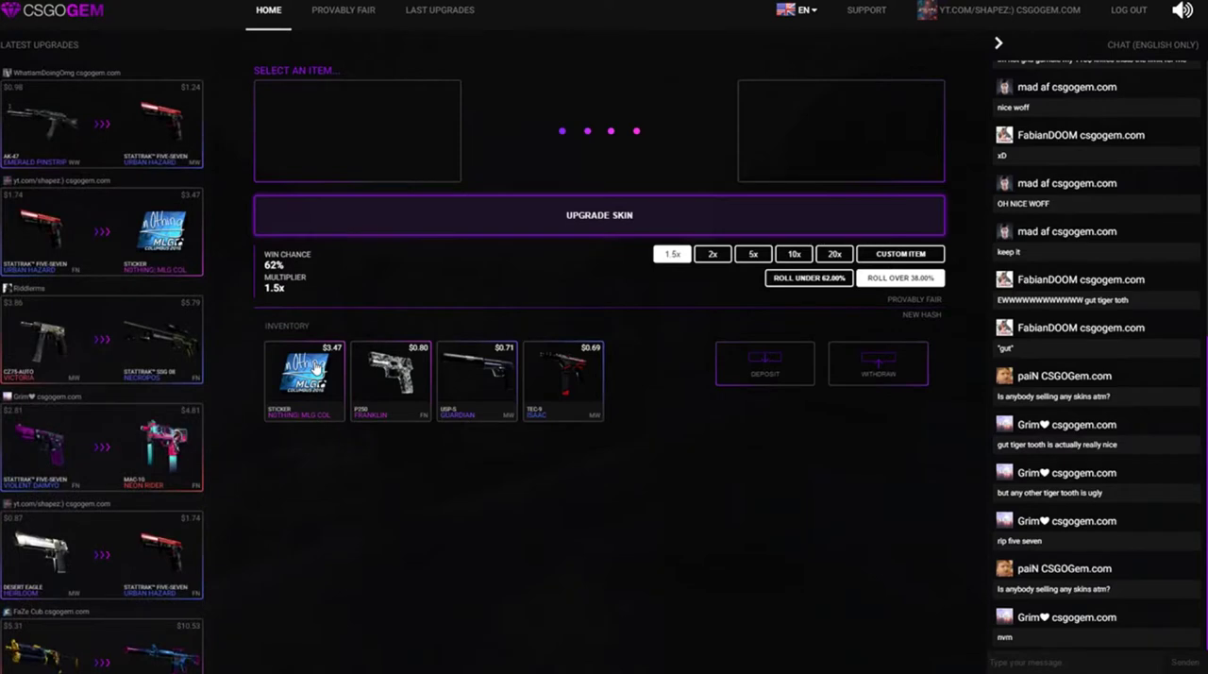
Select the P250 Franklin and choose its upgrade multiplier.
{"action": "left_click", "coordinate": [392, 378]}
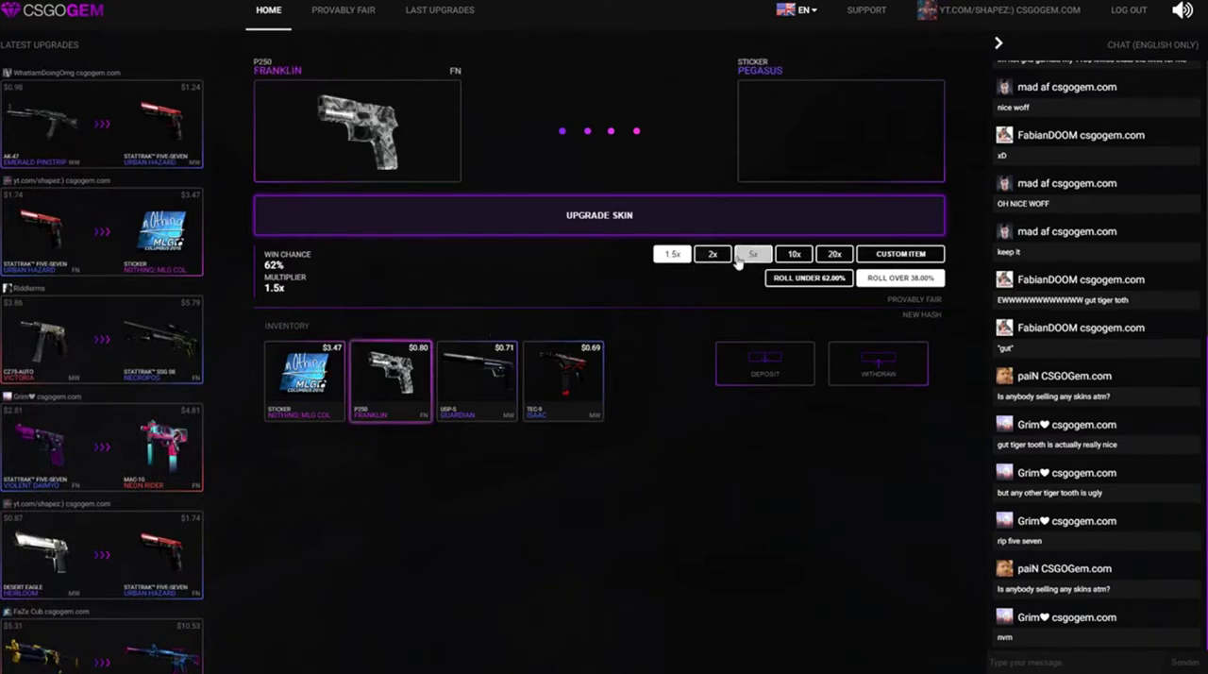
{"action": "left_click", "coordinate": [712, 253]}
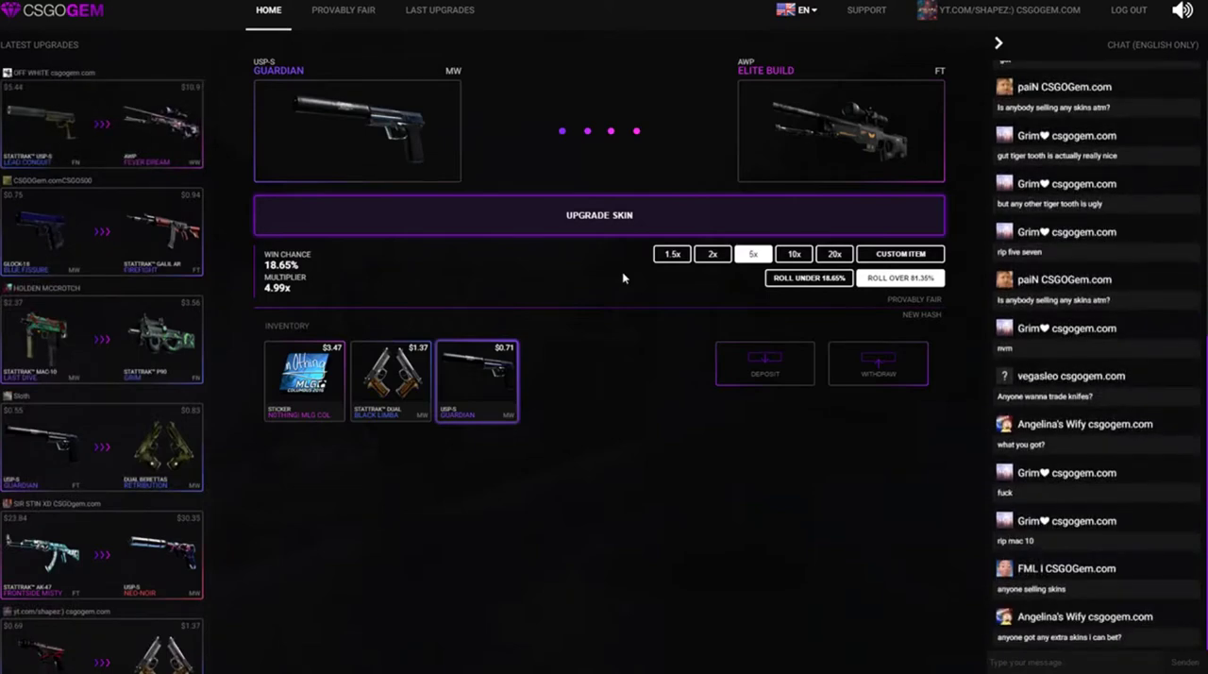
Roll the 5x USP-S Guardian upgrade toward the AWP Elite Build.
{"action": "left_click", "coordinate": [670, 224]}
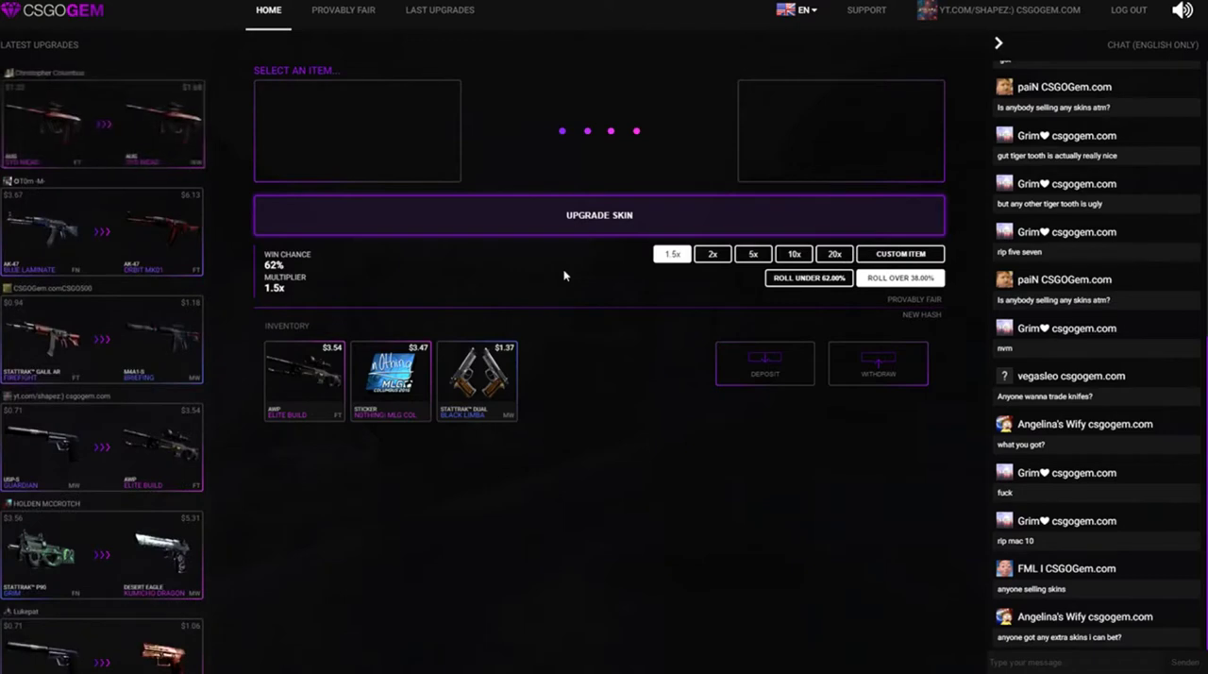
Roll the StatTrak Dual Berettas Black Limba at 2x, betting under 46.50%.
{"action": "left_click", "coordinate": [493, 375]}
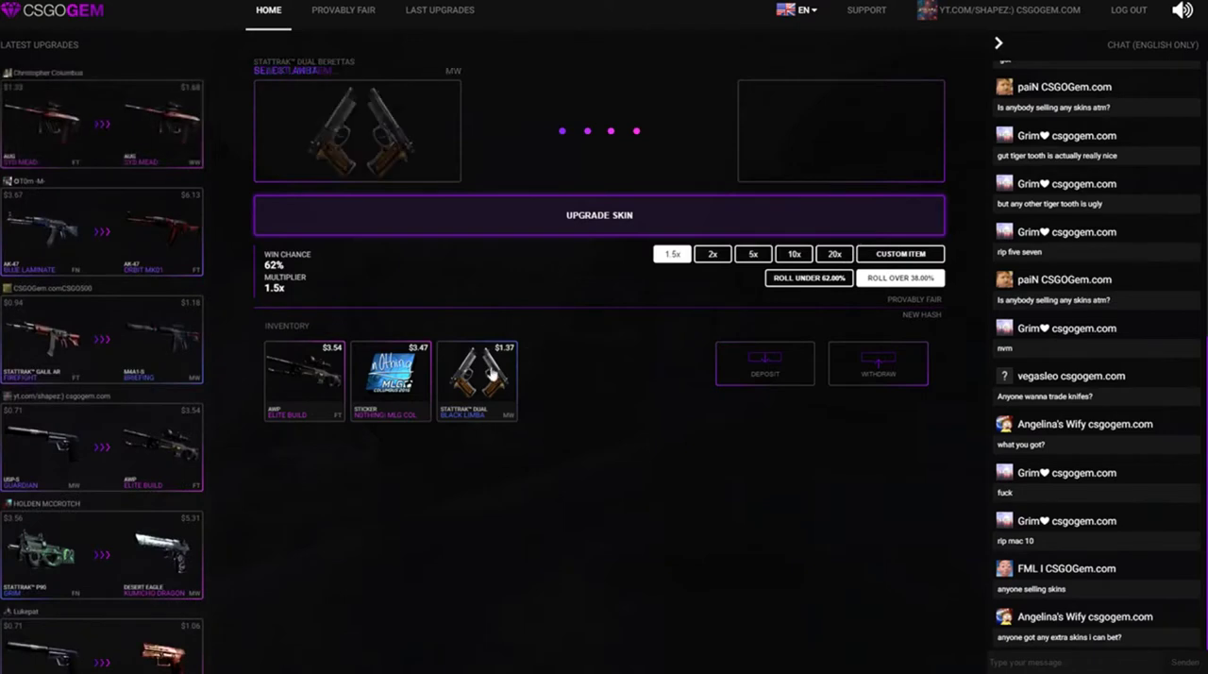
{"action": "left_click", "coordinate": [712, 254]}
{"action": "left_click", "coordinate": [809, 277]}
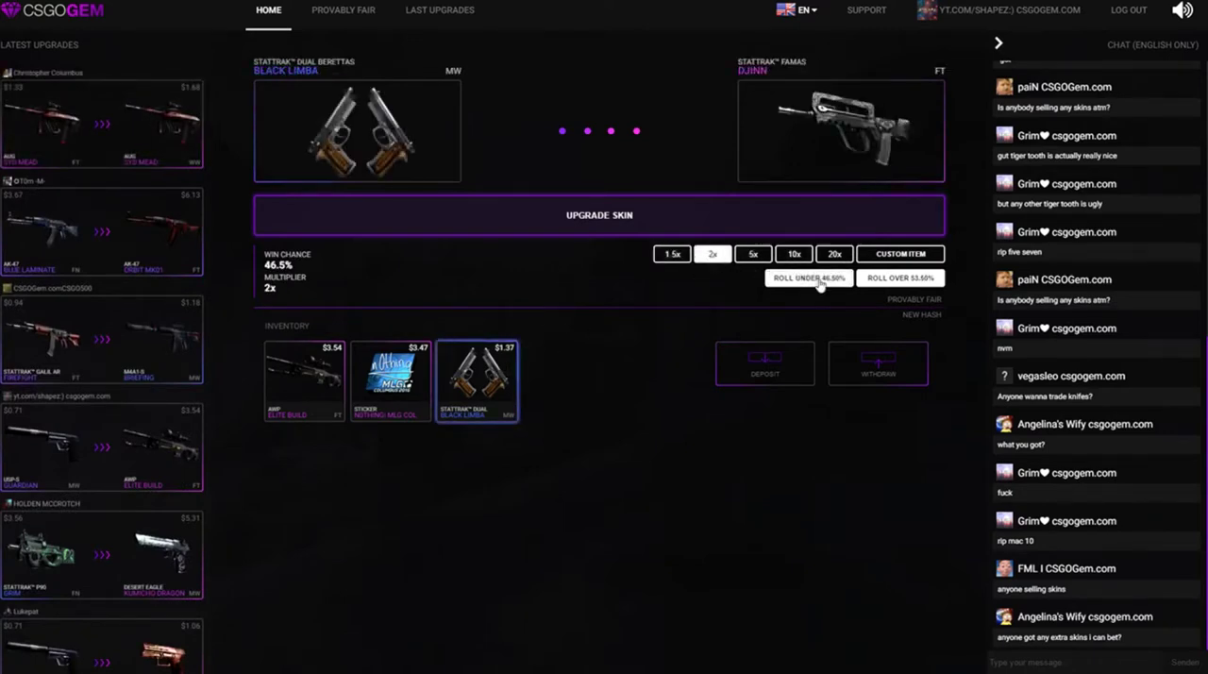
{"action": "left_click", "coordinate": [627, 221]}
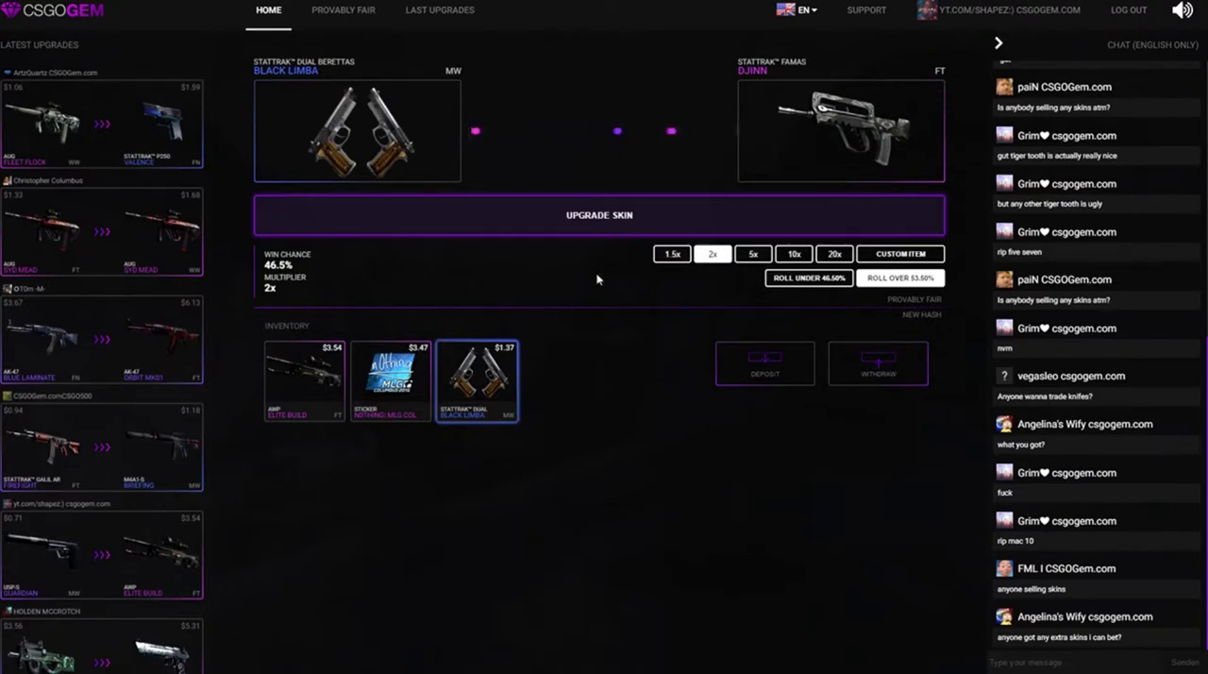